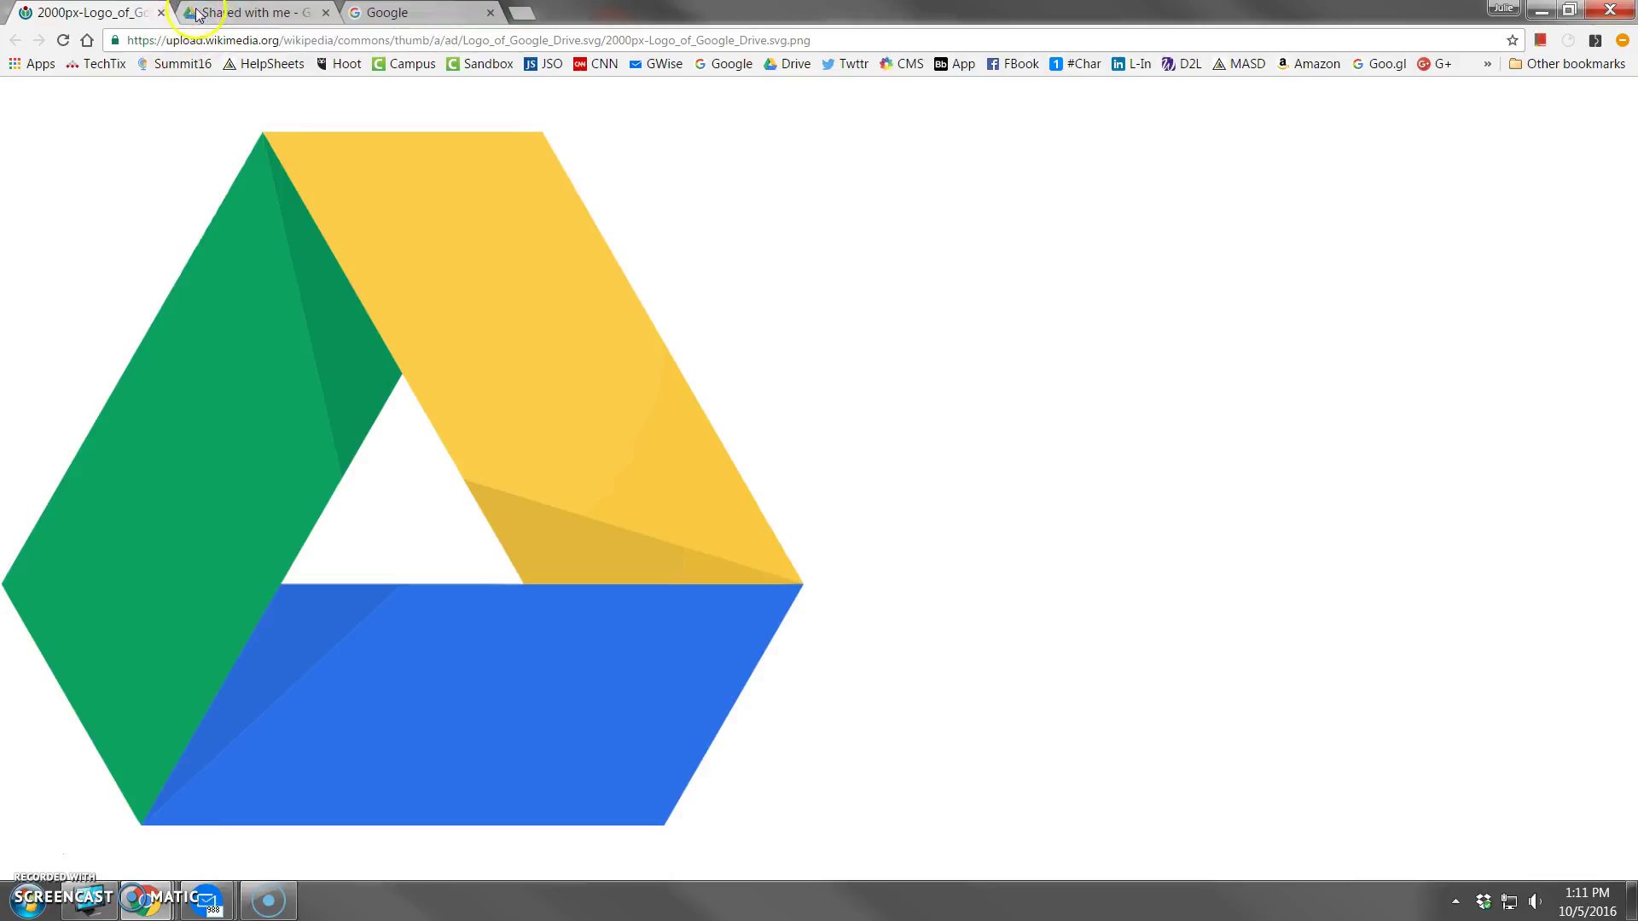
Switch to the browser tab showing Google Drive's 'Shared with me' file list
{"action": "left_click", "coordinate": [239, 15]}
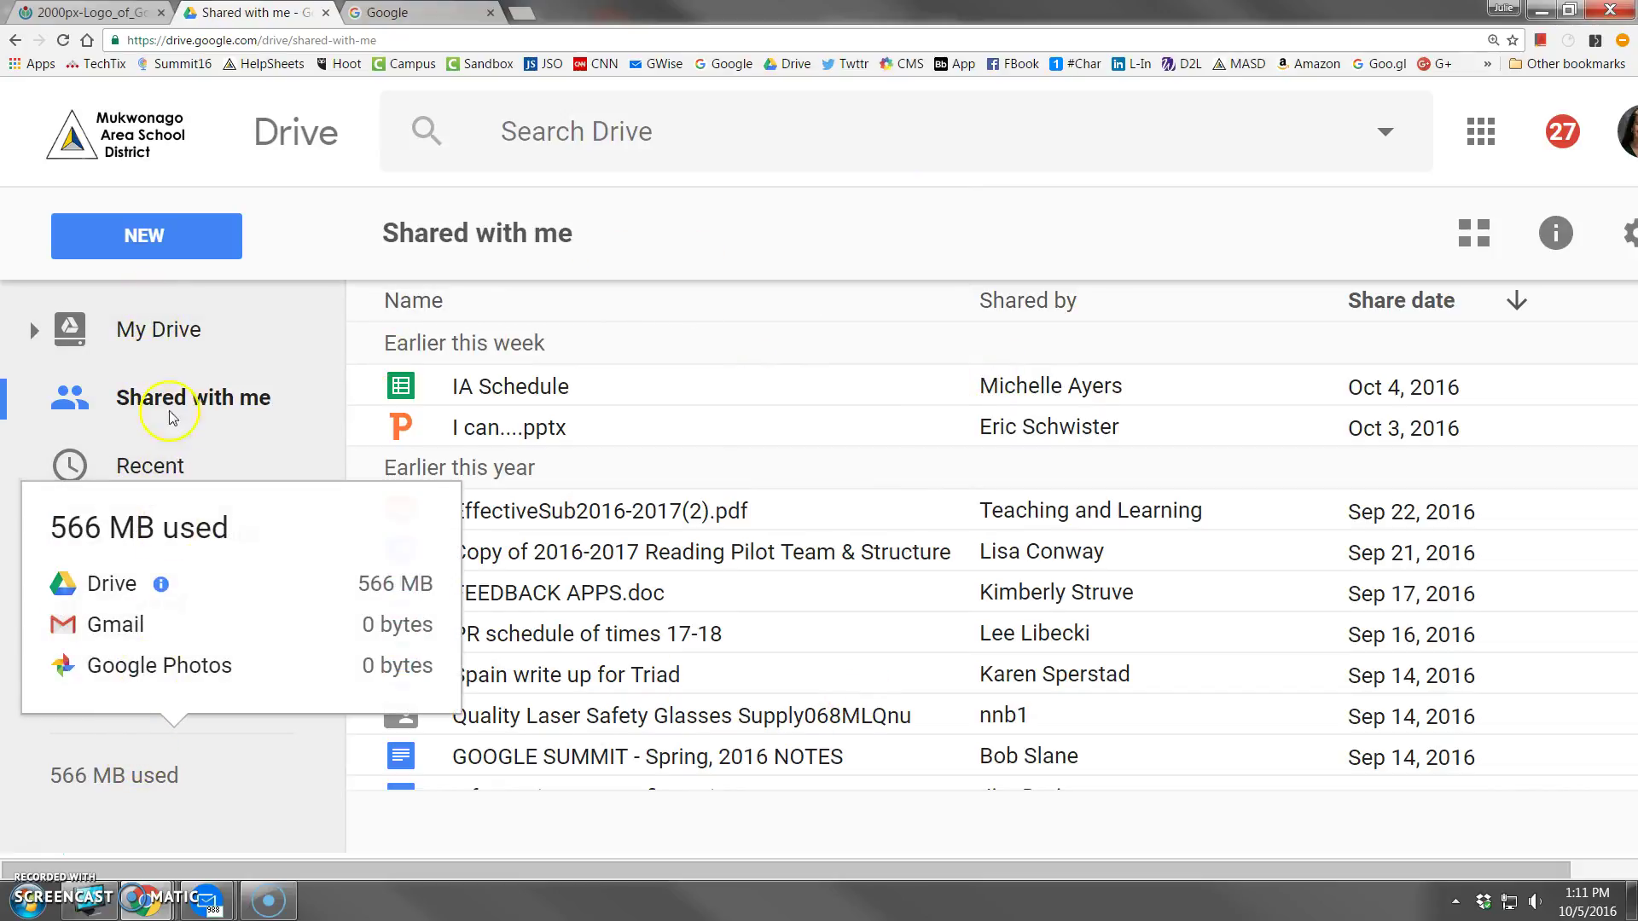
{"action": "left_click", "coordinate": [172, 344]}
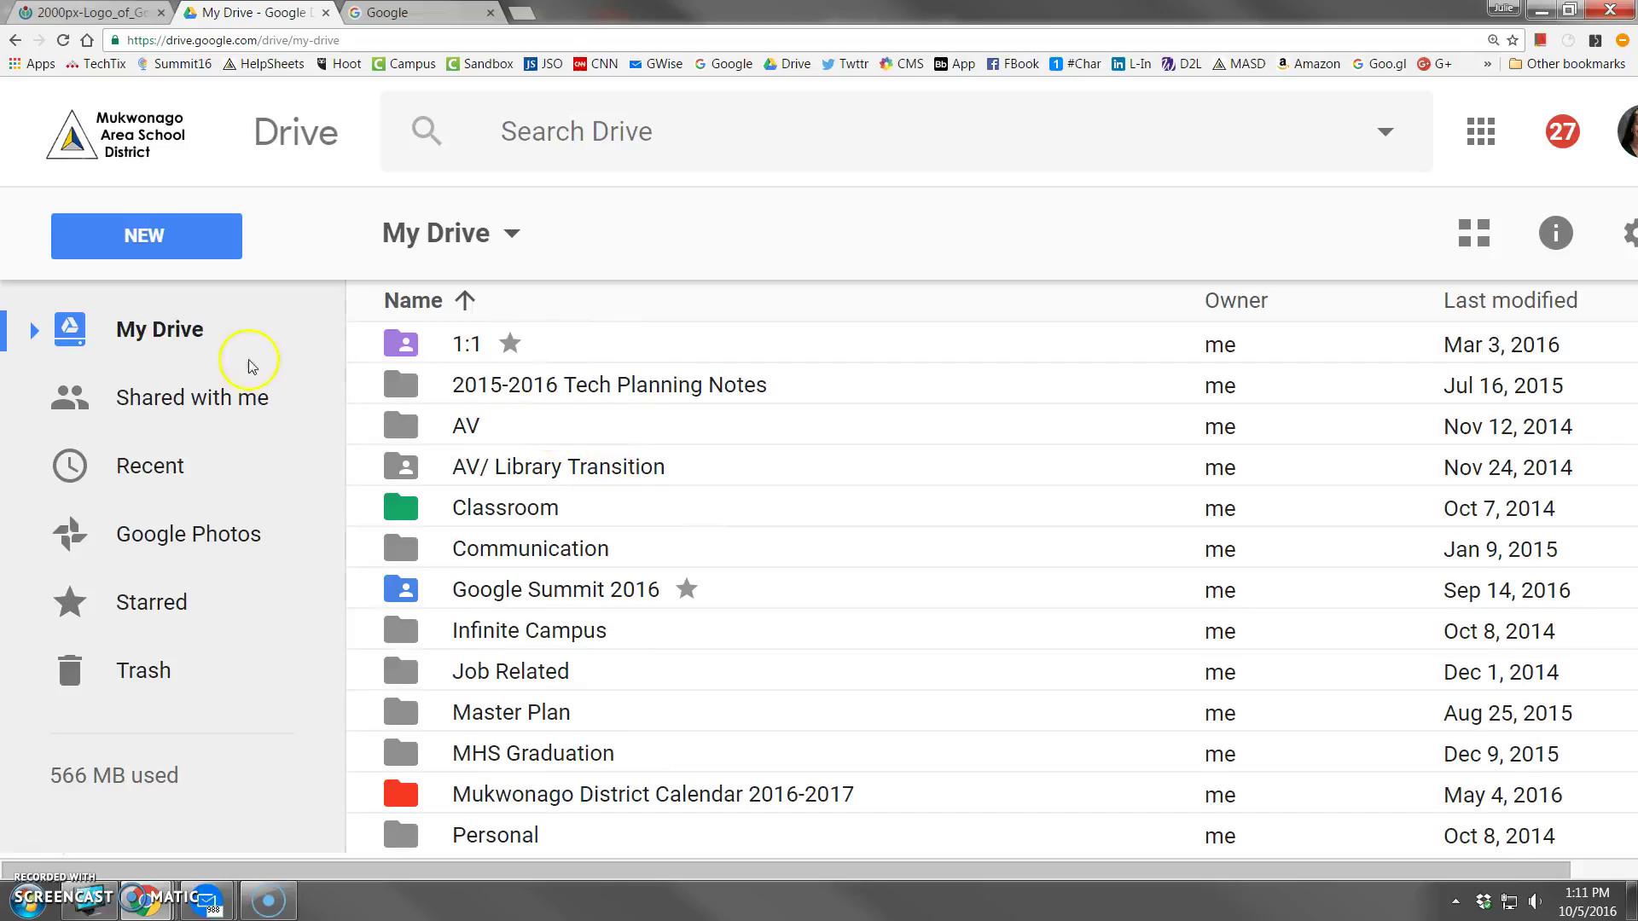
{"action": "left_click", "coordinate": [158, 408]}
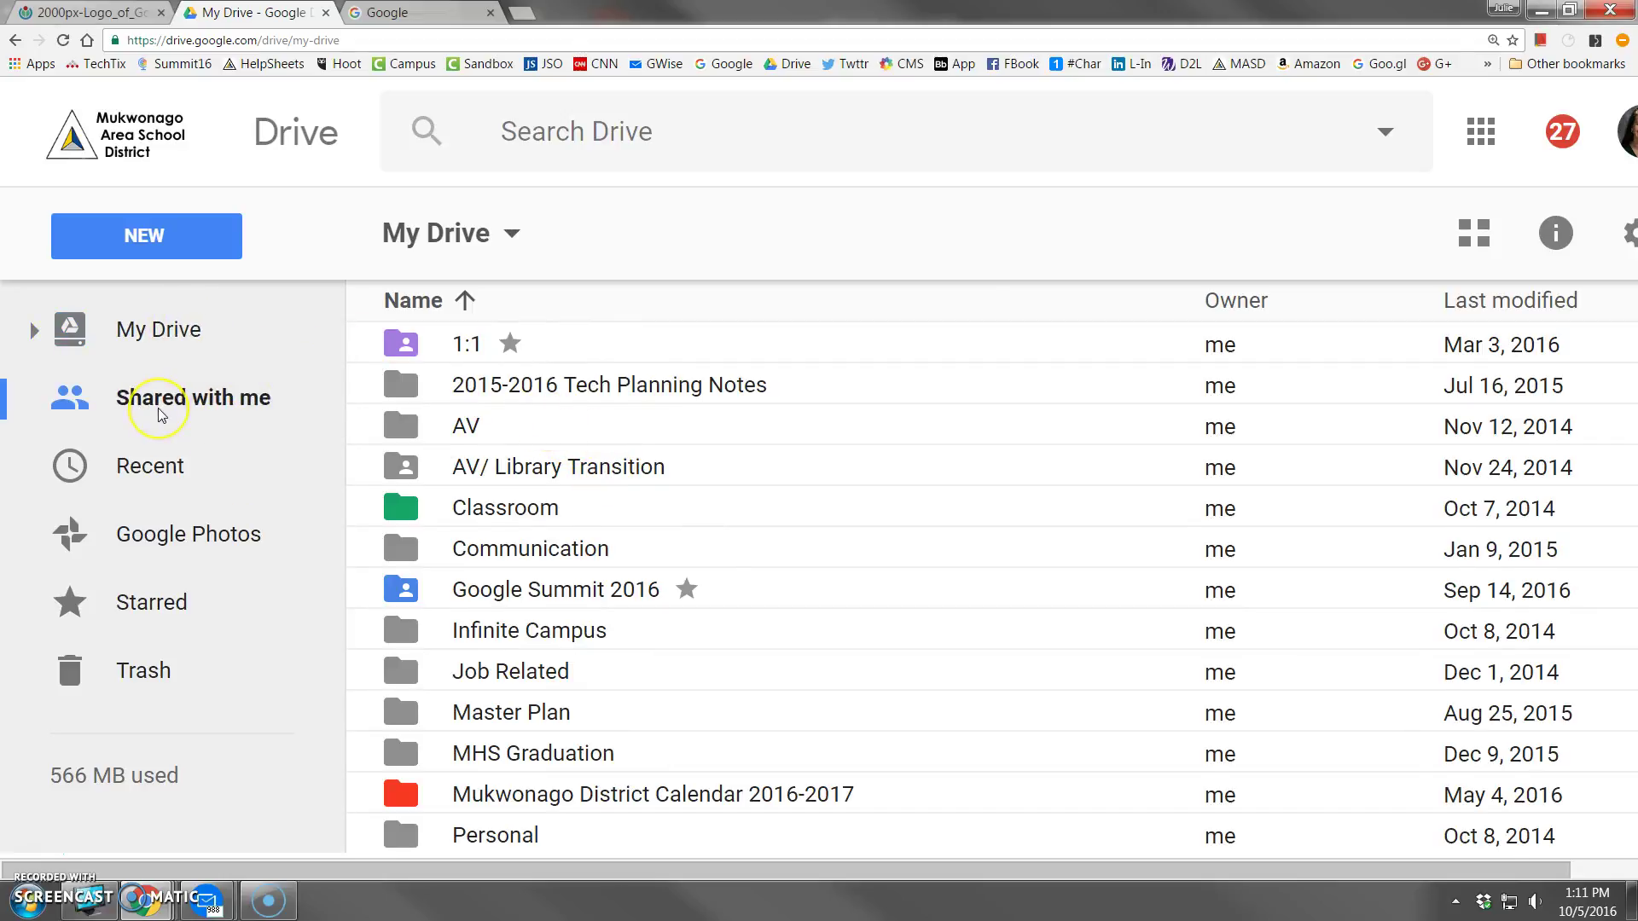